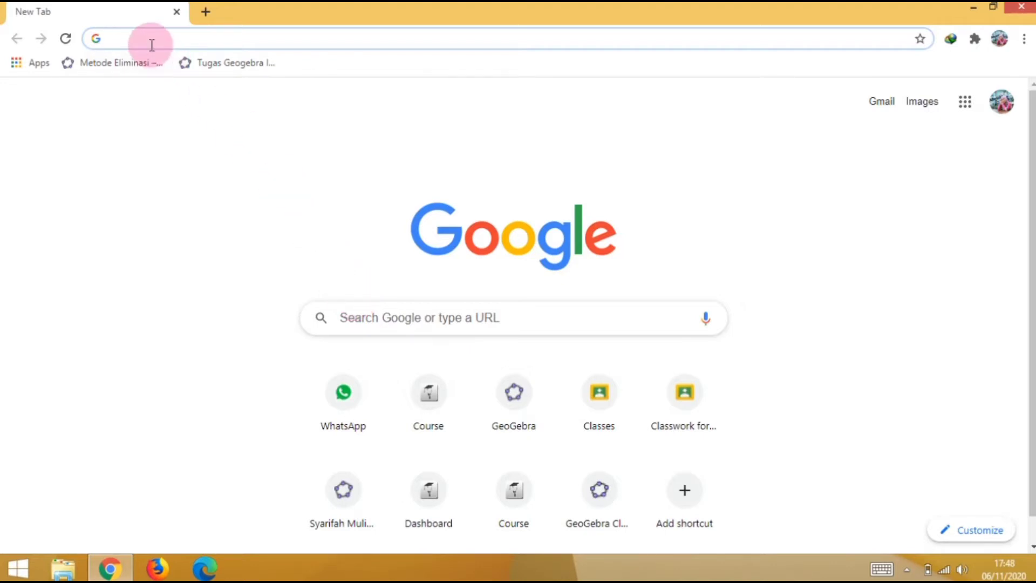
type("www")
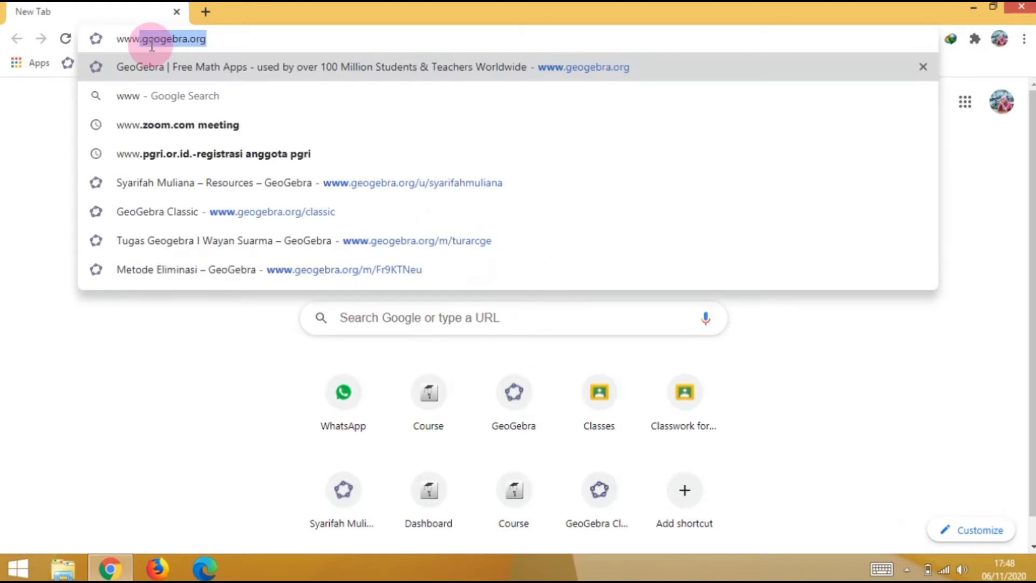
left_click(214, 38)
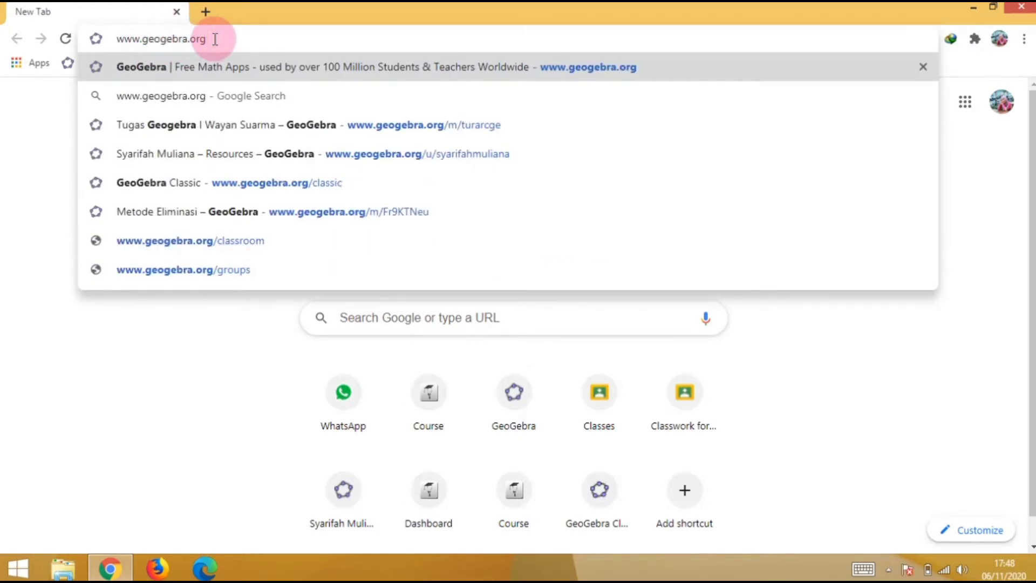
key("Return")
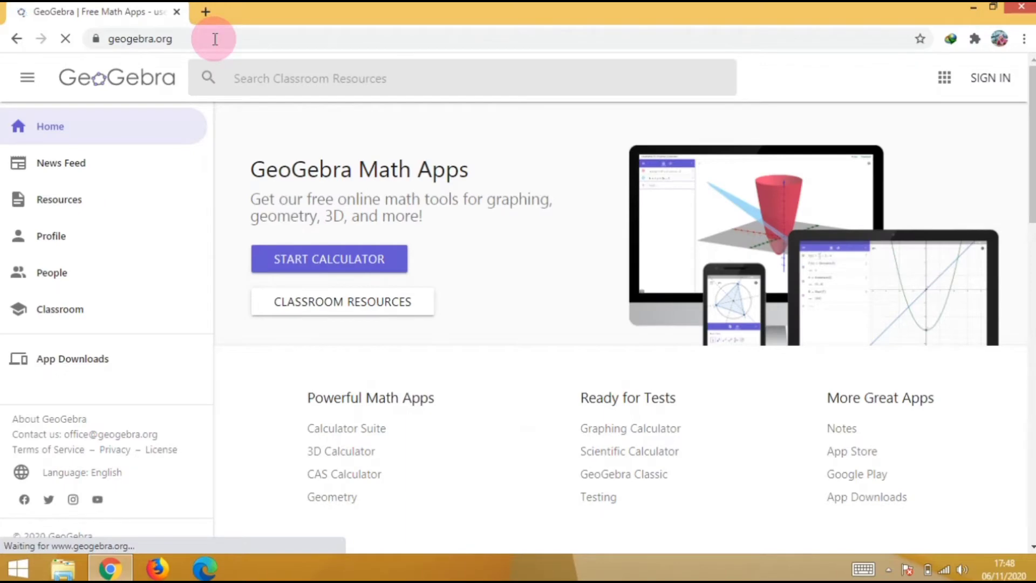
left_click(346, 266)
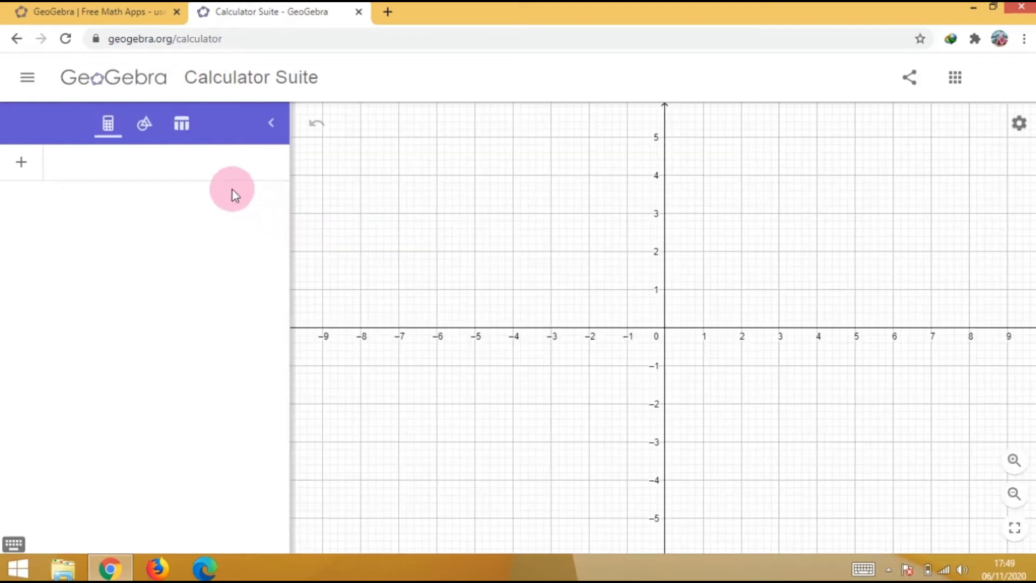
Define the function f(x) = x^3 - 6x^2 + 9x + 1
left_click(142, 168)
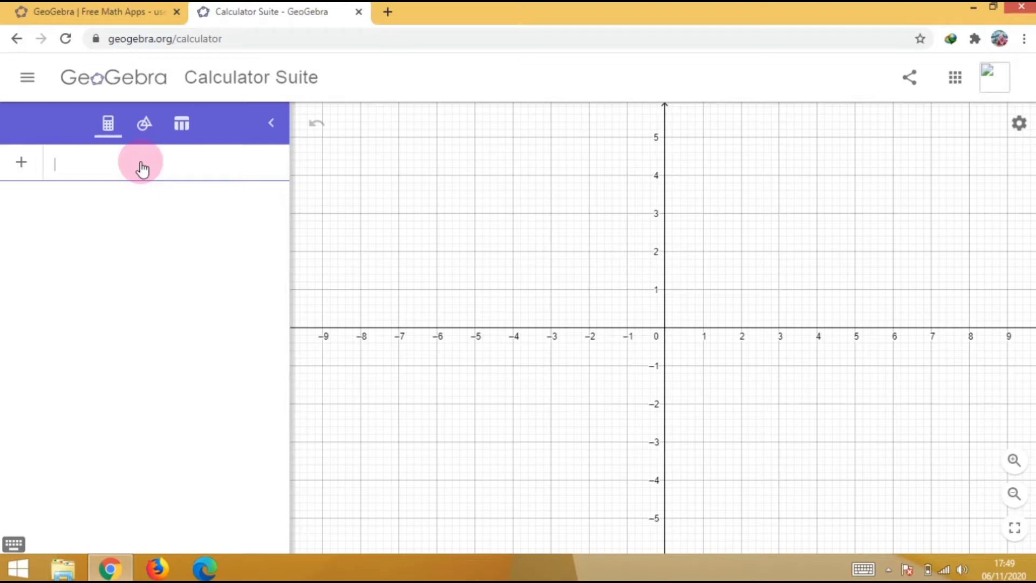
type("f(x)")
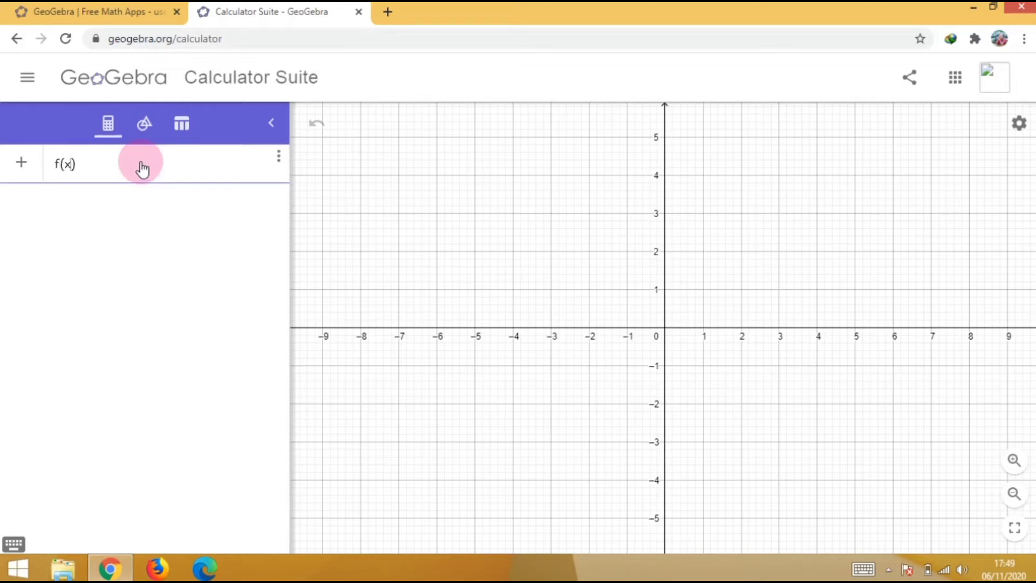
type("=x")
type("^3 ")
type("- ")
type("6x")
type("^2 ")
type("+9x")
key("Return")
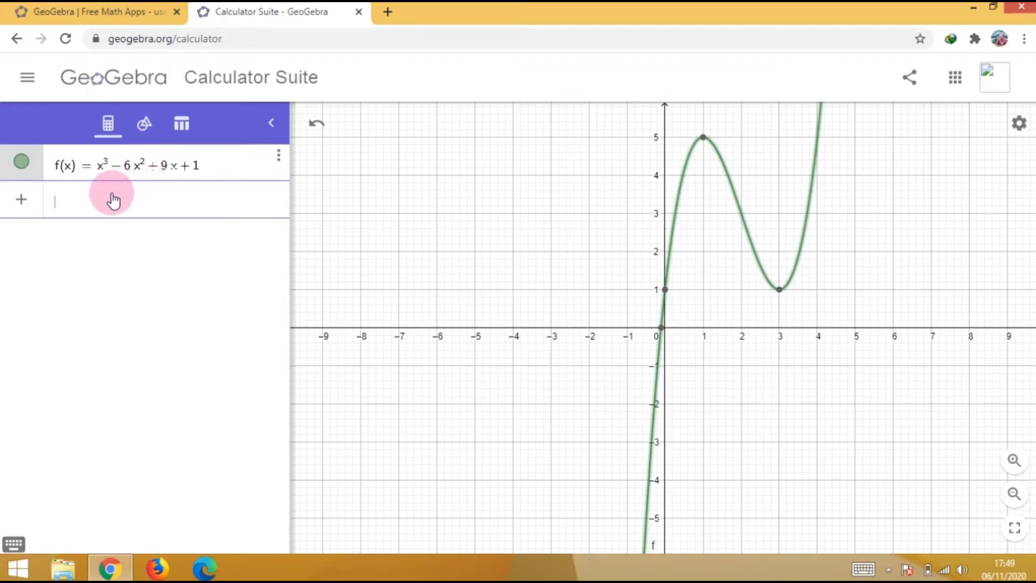
Add the first derivative of the cubic function with Turunan(f(x))
type("turu")
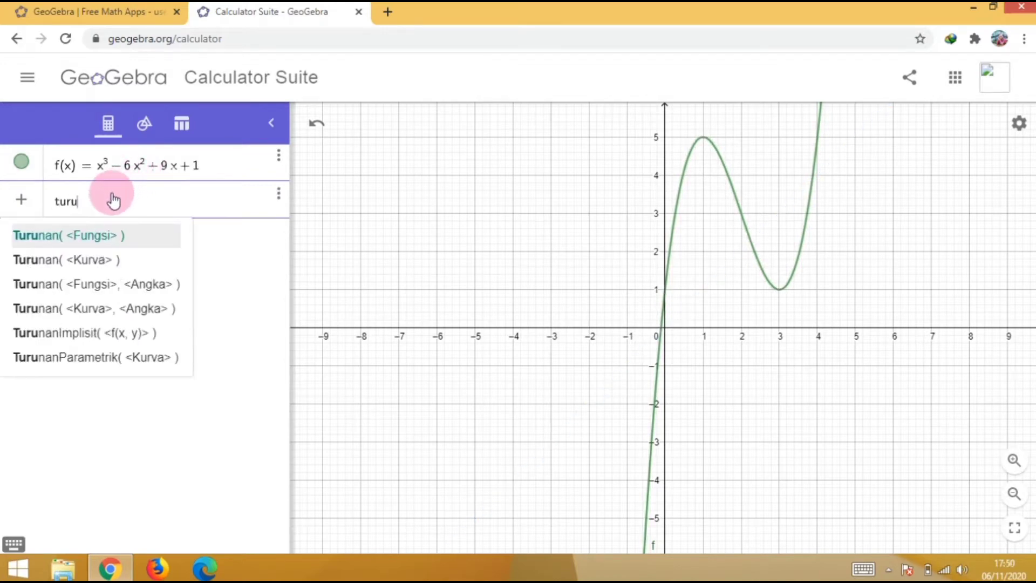
type("nan")
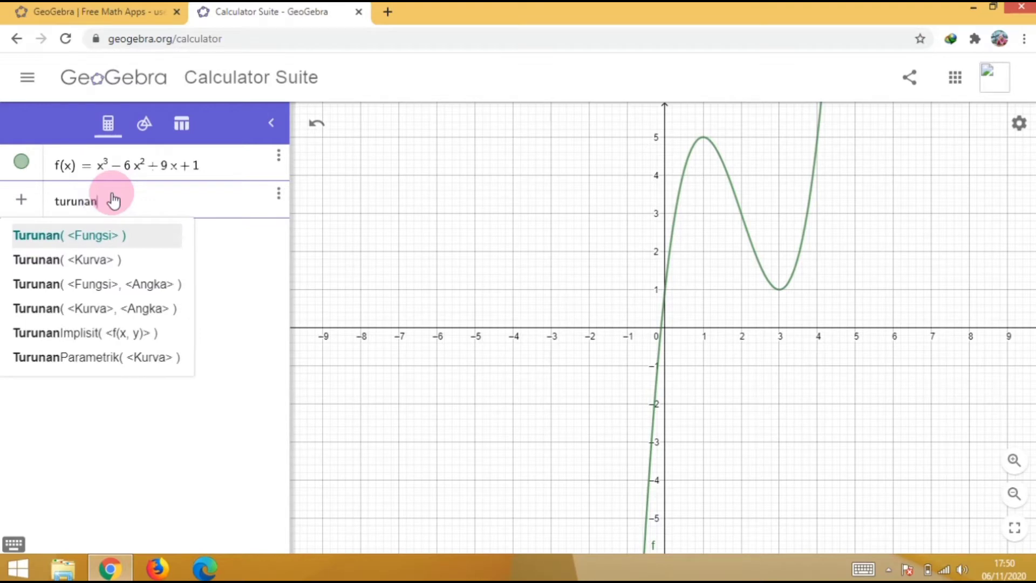
type("(")
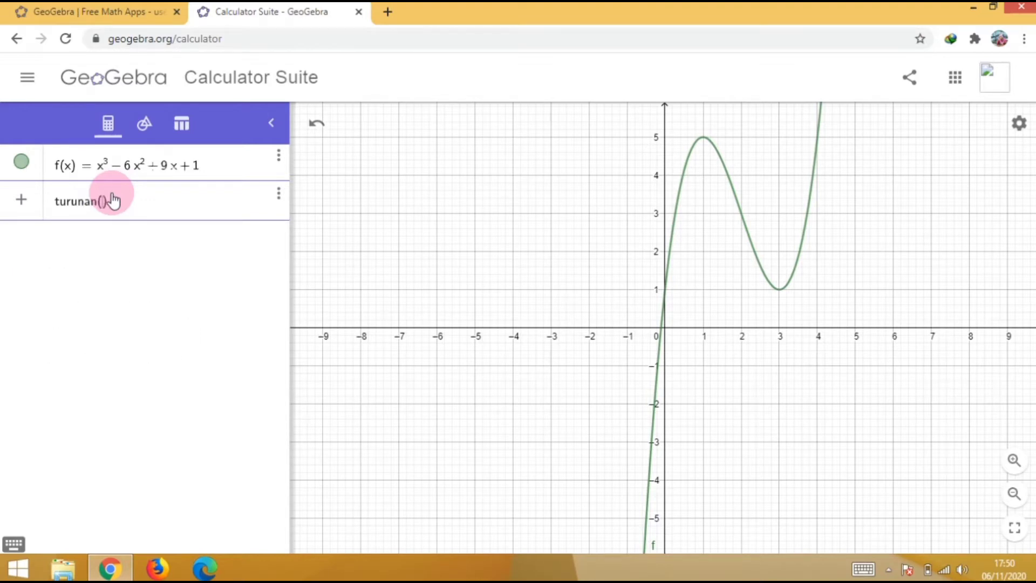
type("f(x")
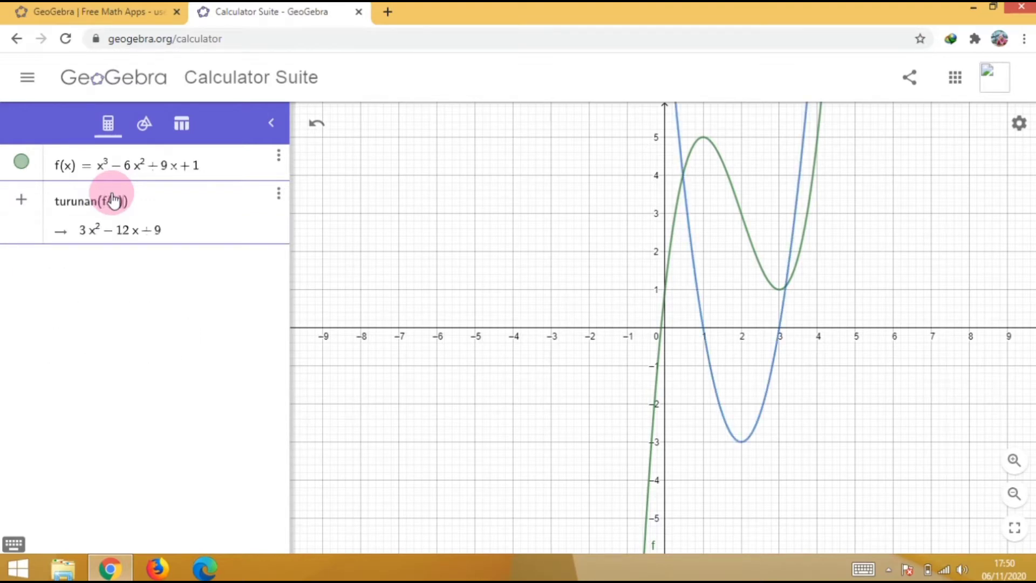
key("Return")
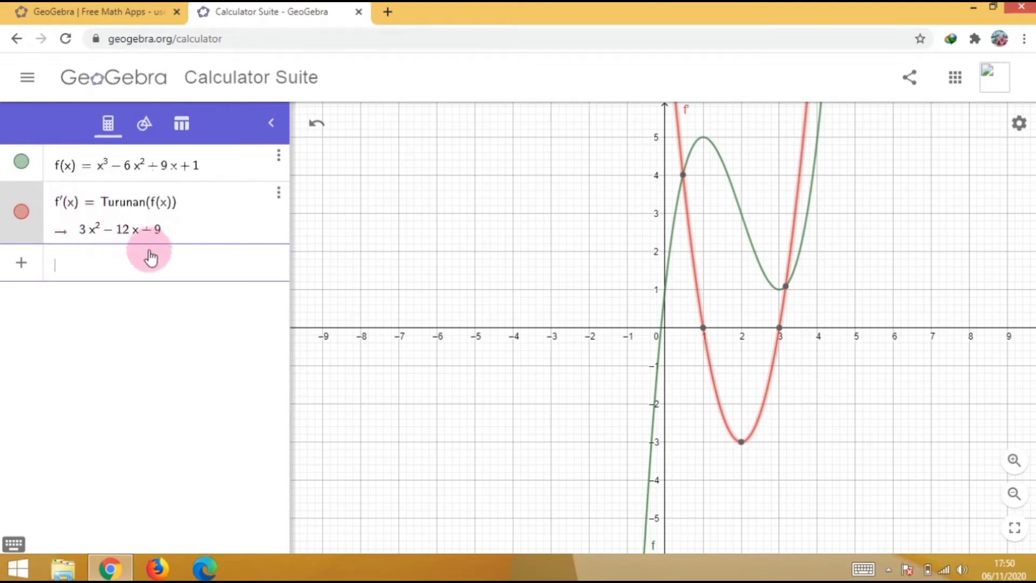
Define the increasing condition as the inequality naik := f'(x) > 0
left_click(125, 268)
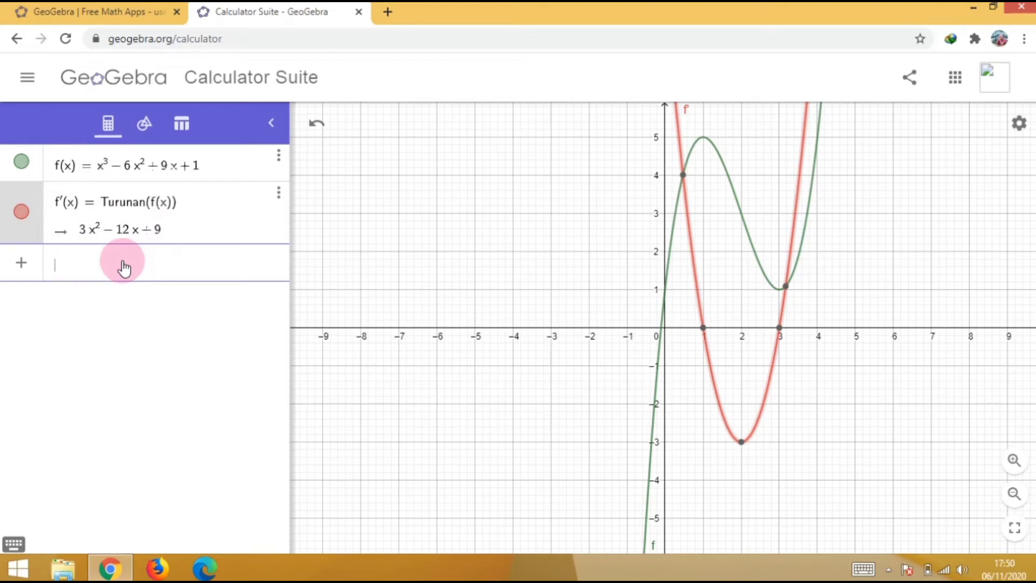
type("na")
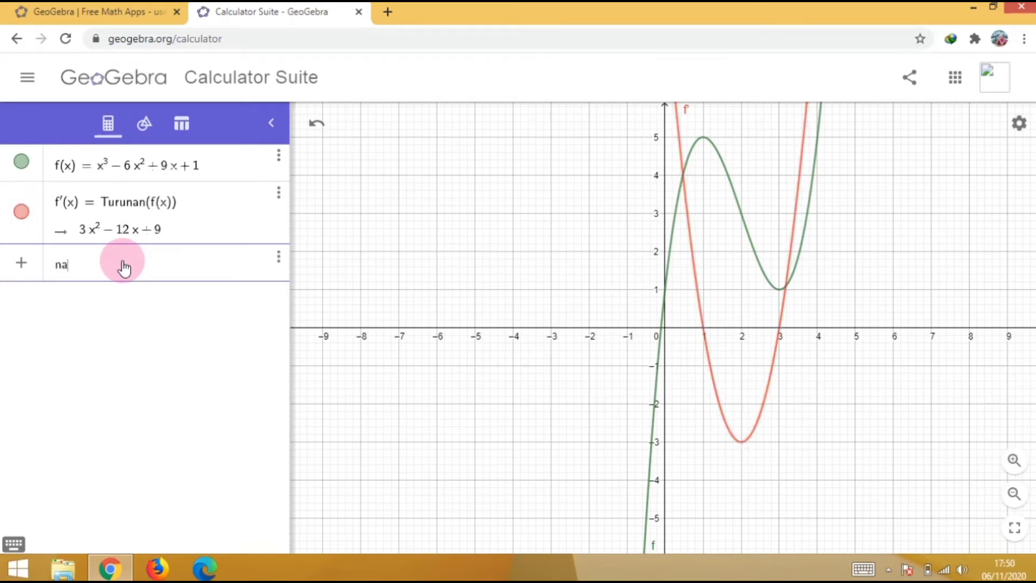
type("ik := f")
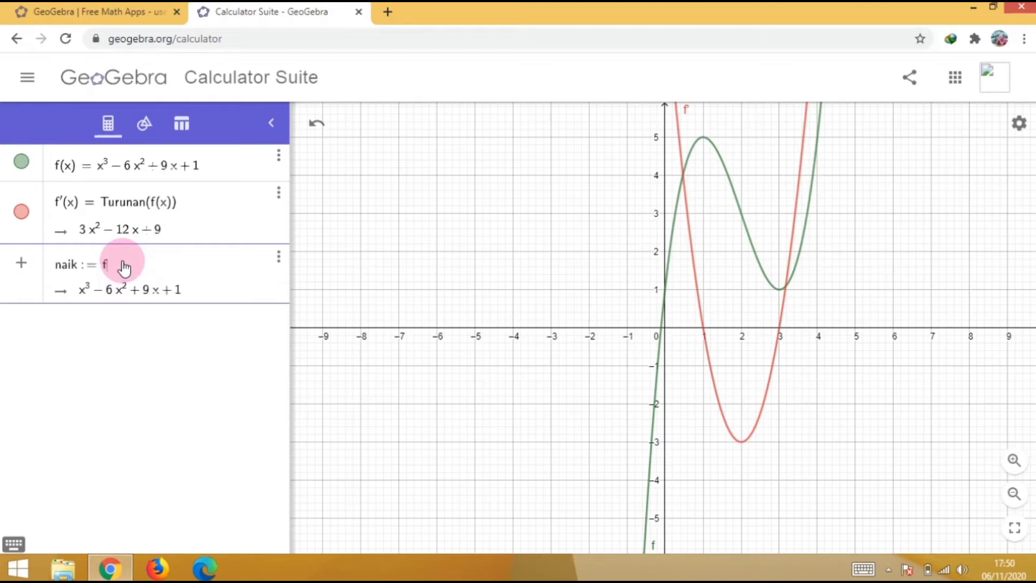
type("'(")
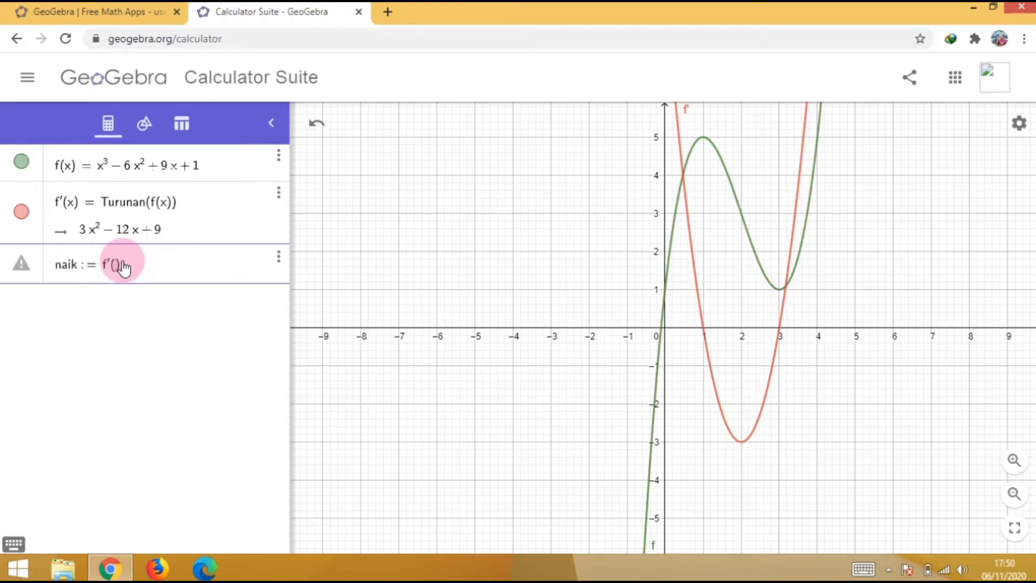
type("x) ")
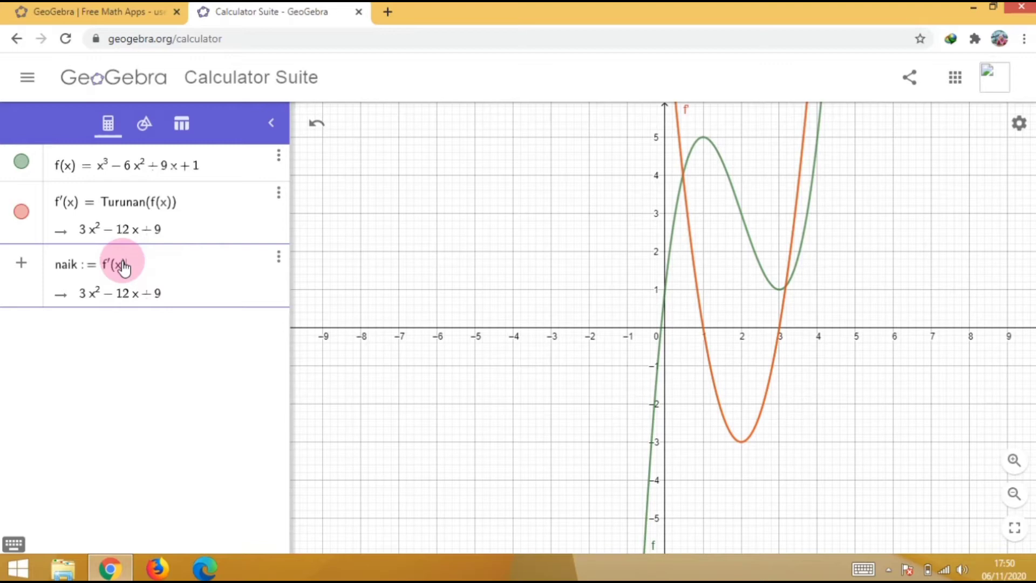
type("> 0")
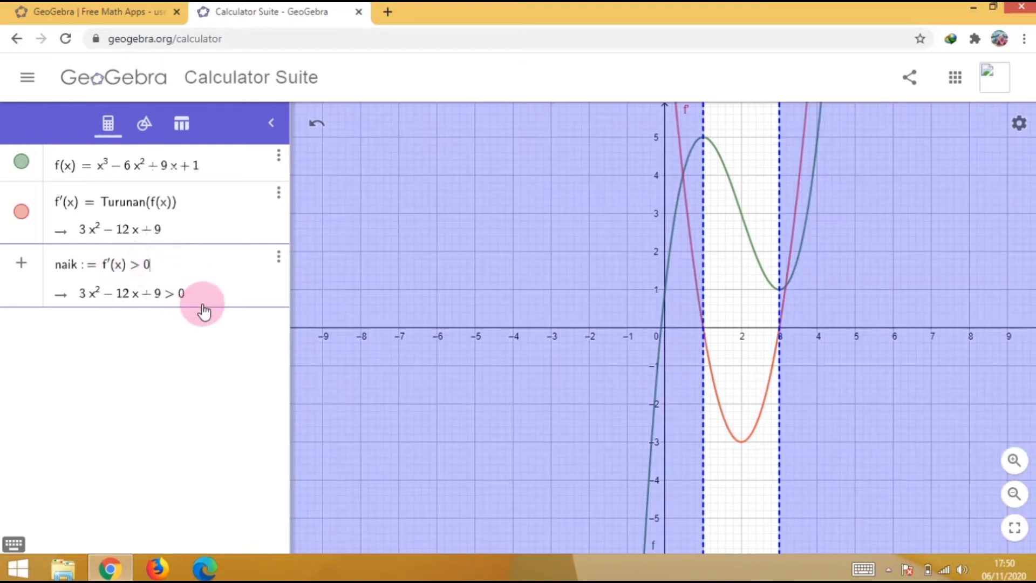
key("Return")
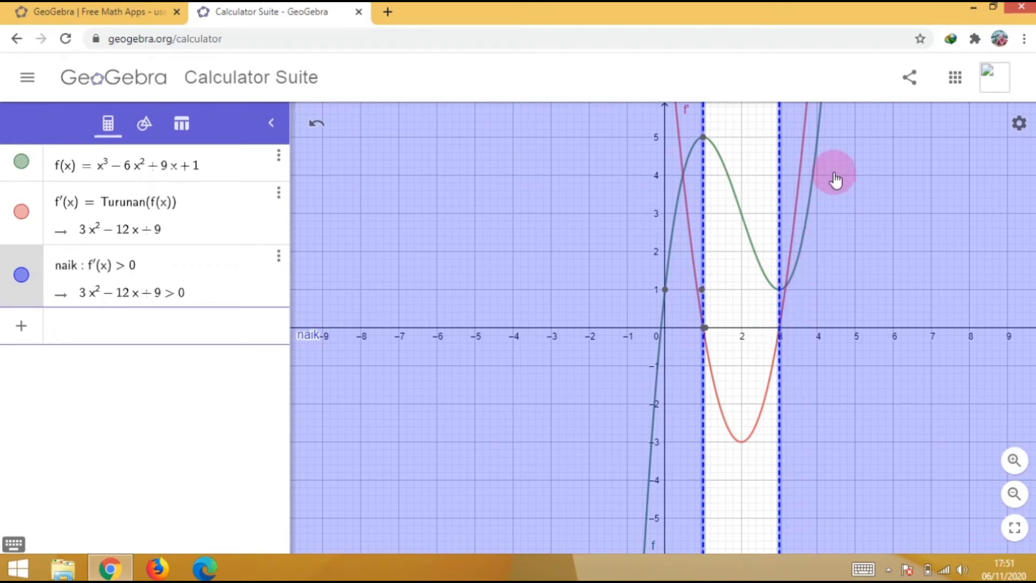
Solve the increasing inequality with the command Solusi(naik)
left_click(91, 327)
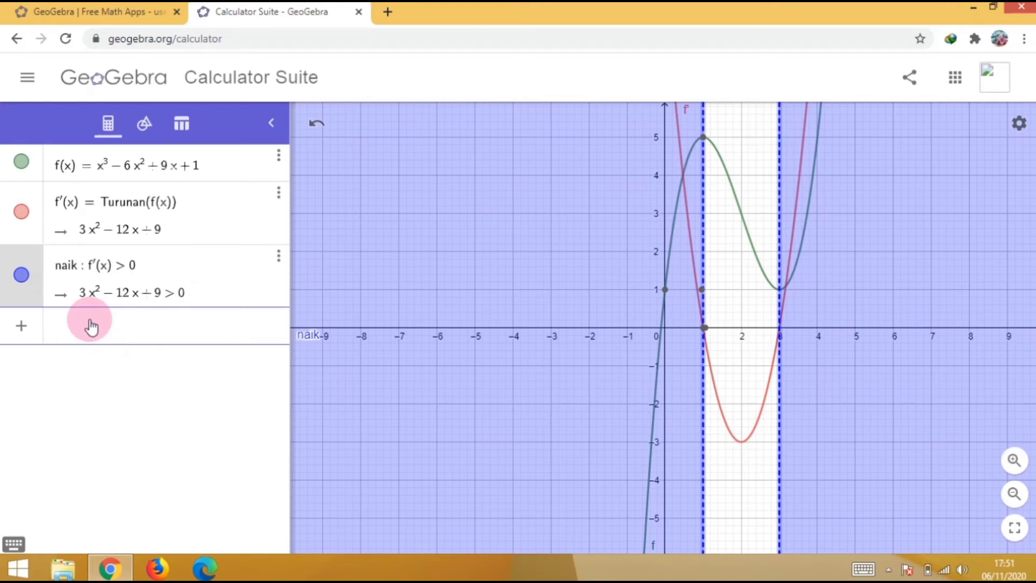
type("solusi")
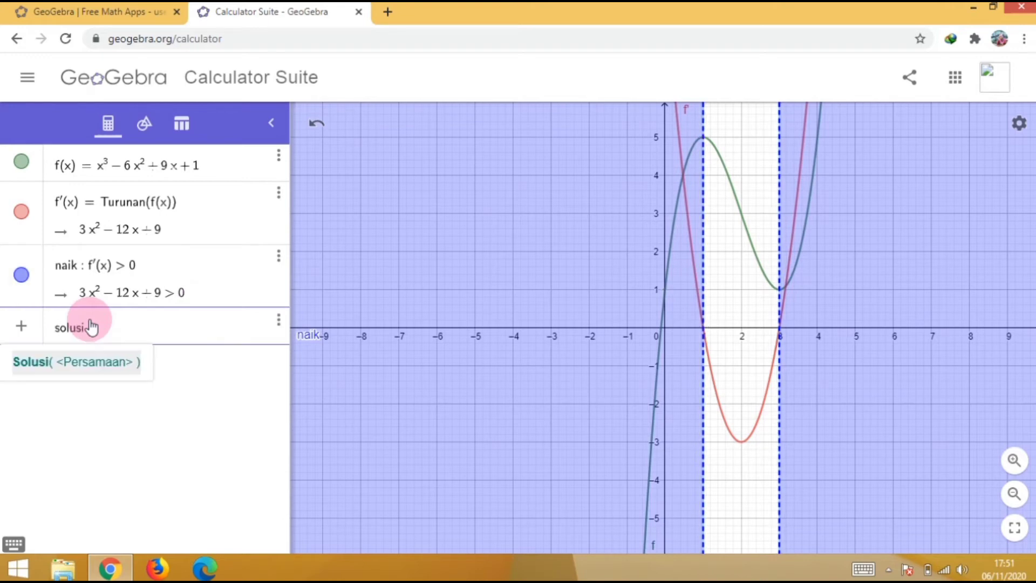
left_click(104, 367)
left_click(120, 330)
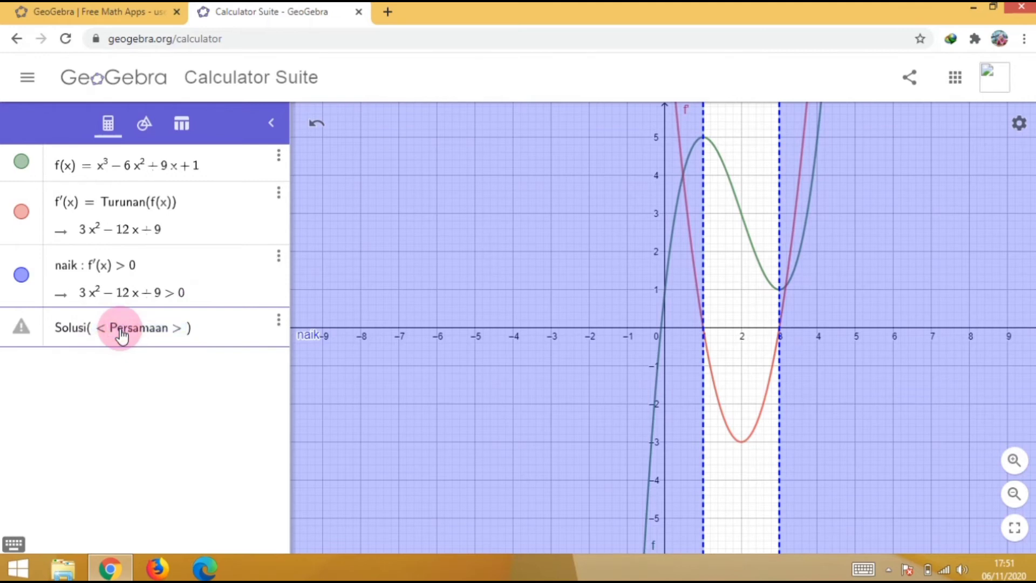
key("Delete")
key("Delete")
key("Delete")
key("Delete")
key("Delete")
key("Delete")
key("Delete")
key("Delete")
key("BackSpace")
key("BackSpace")
key("BackSpace")
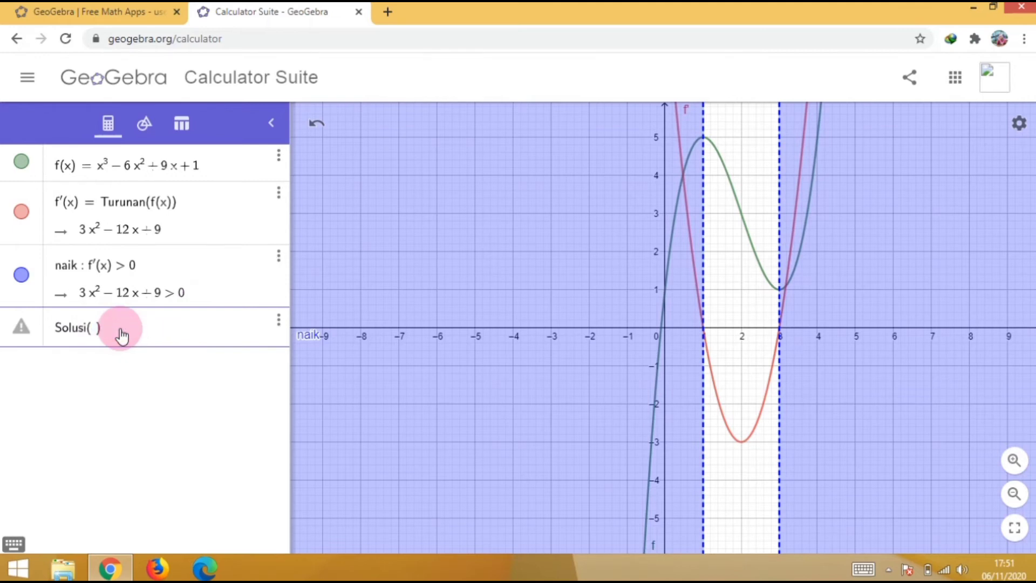
type("naik")
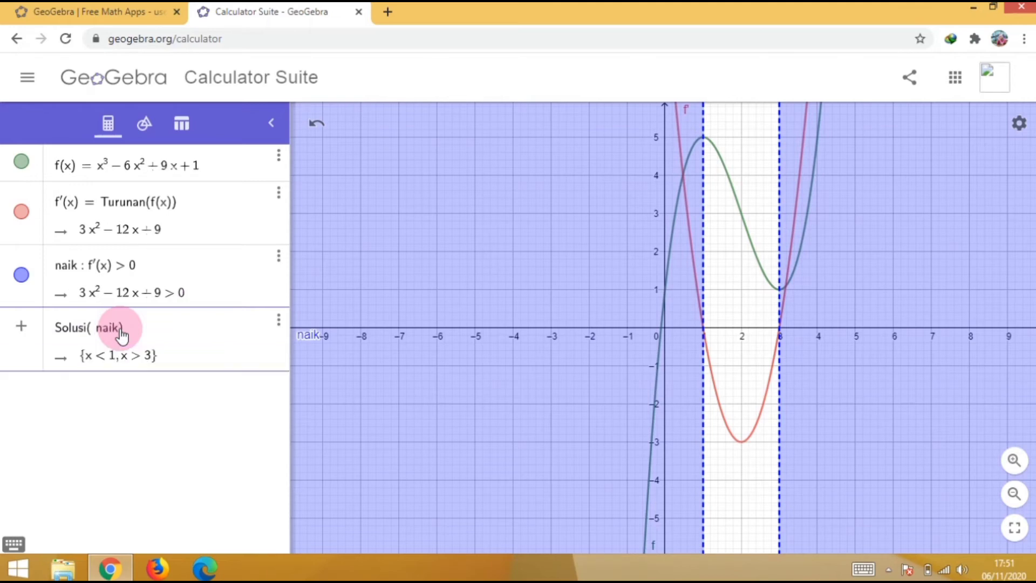
key("Return")
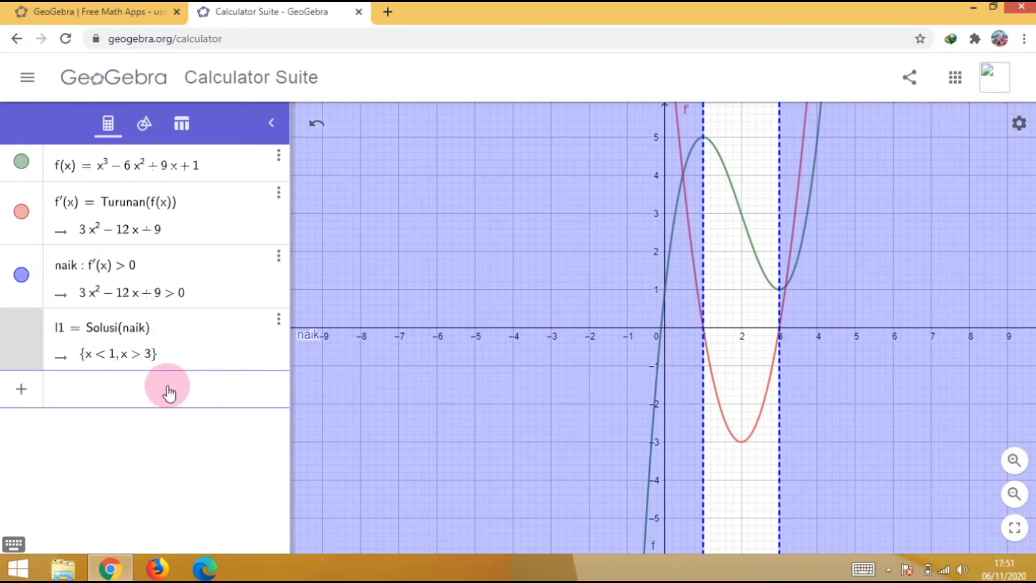
Define the decreasing condition as the inequality turun := f'(x) < 0
type("turu")
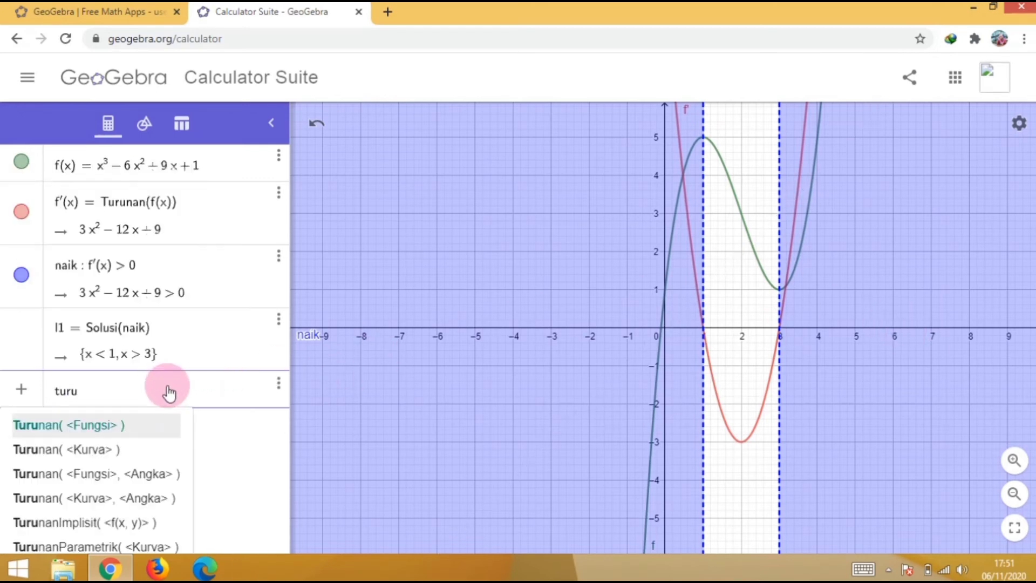
type("n")
type(":f")
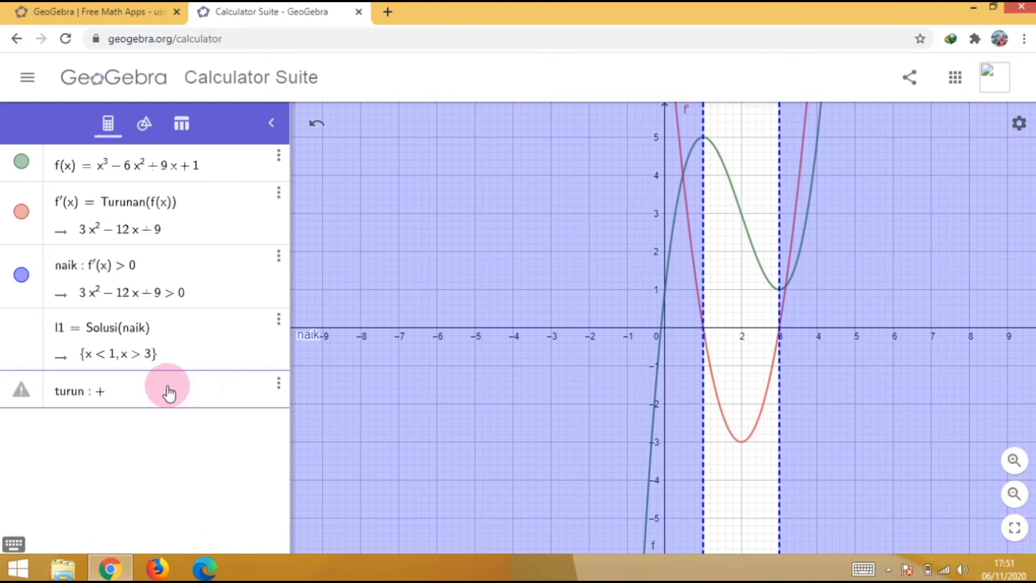
type("=")
key("BackSpace")
key("BackSpace")
type("=f'(x")
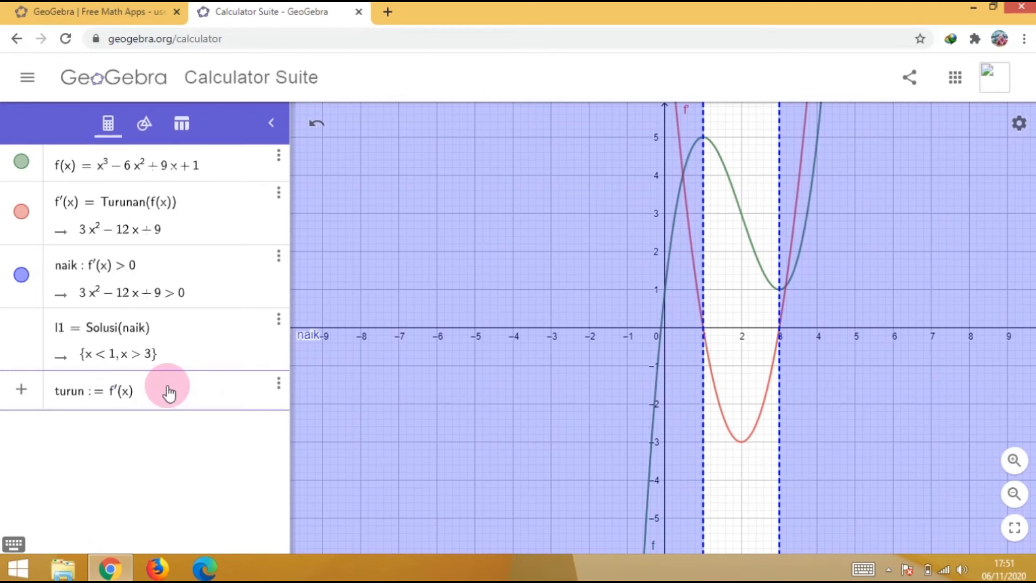
type("<0")
key("Return")
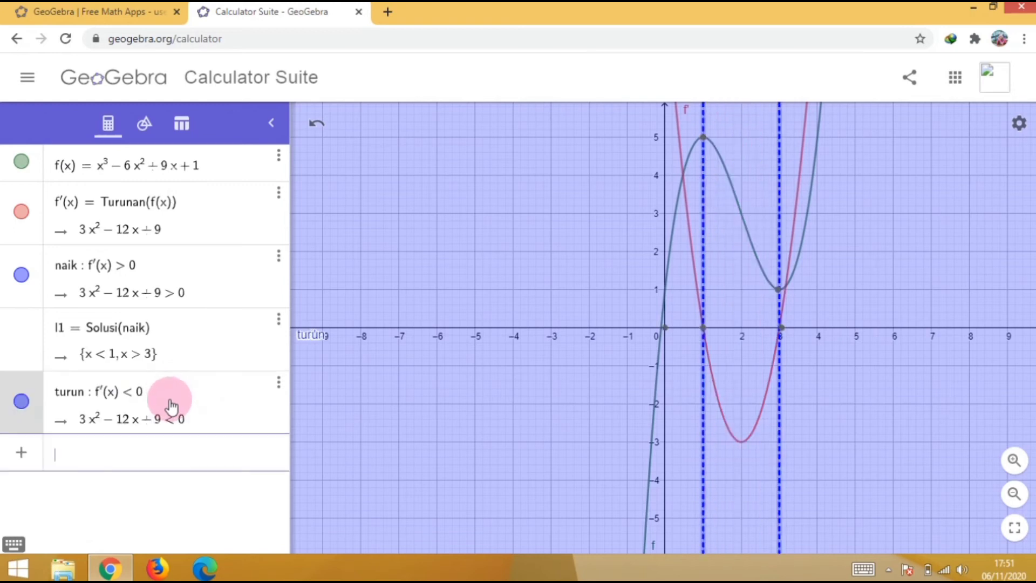
Solve the decreasing inequality with the command Solusi(turun)
left_click(140, 451)
type("solusi")
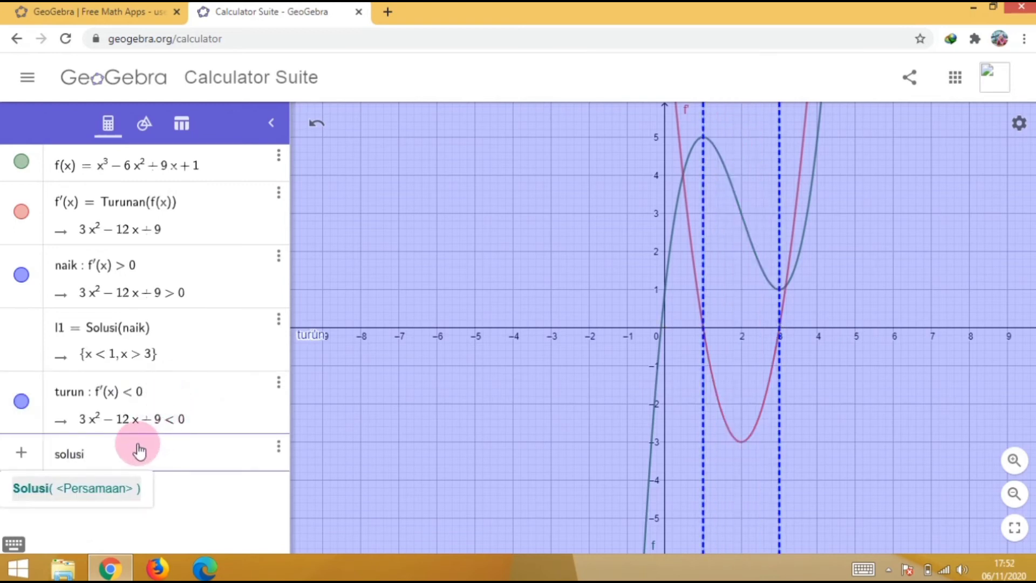
left_click(110, 494)
type("turun")
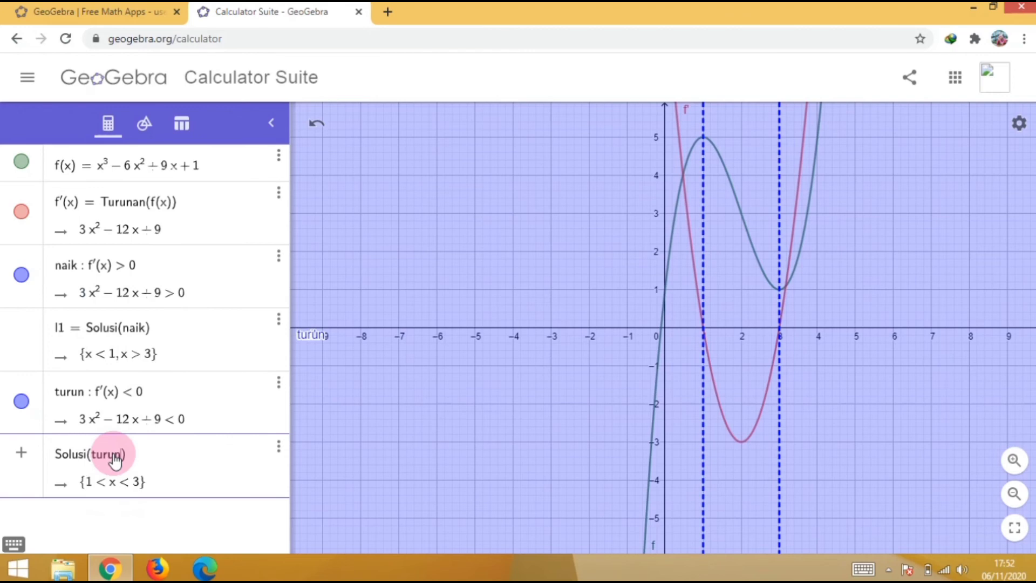
key("Return")
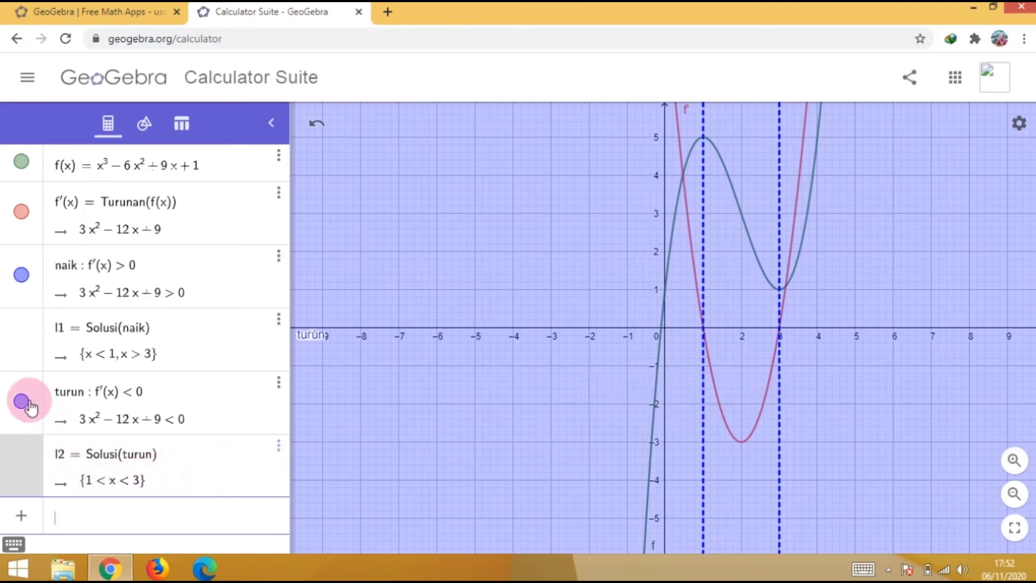
Show the turun region alone in the graph, and switch to showing only the naik region
left_click(21, 275)
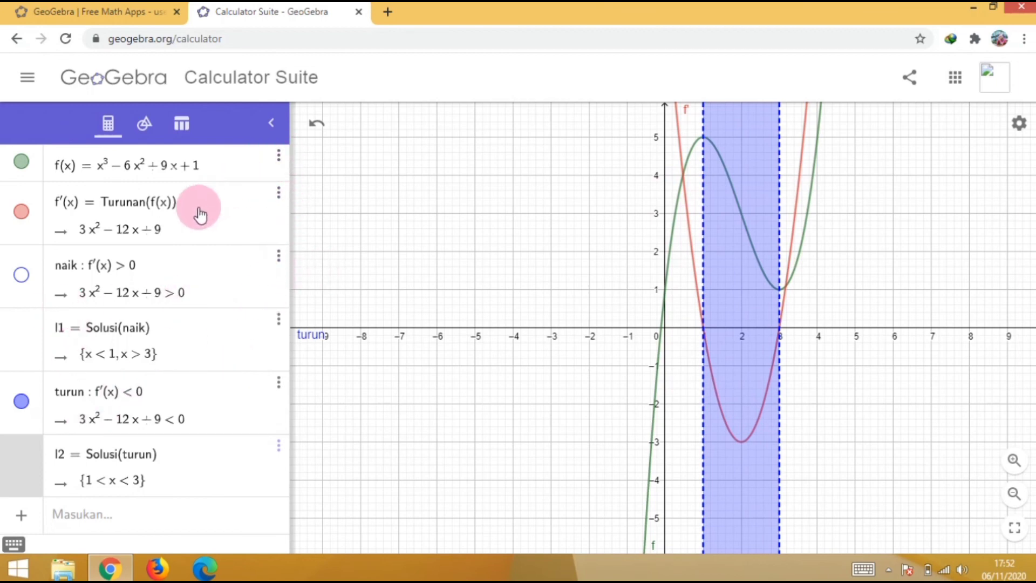
left_click(21, 277)
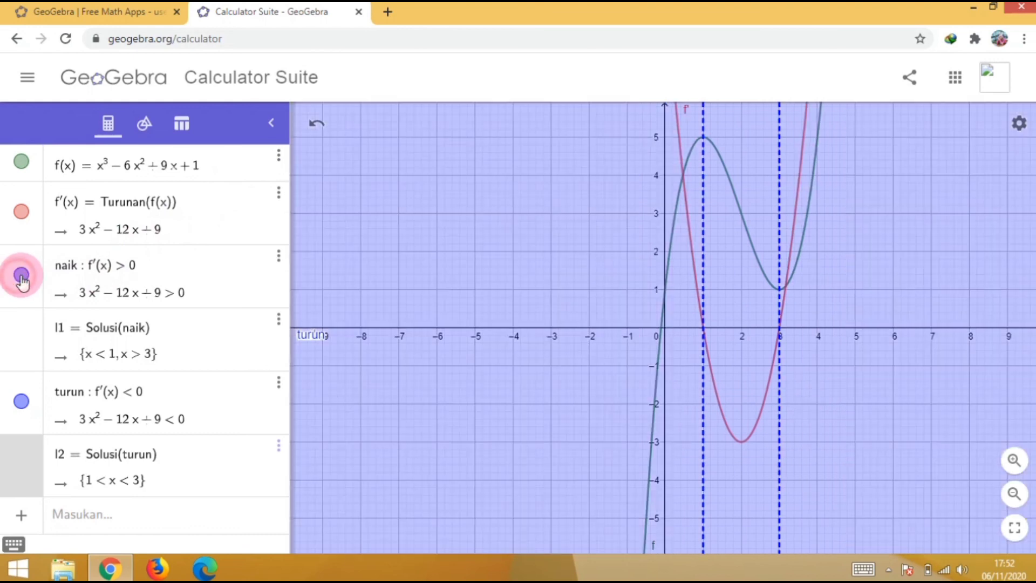
left_click(17, 404)
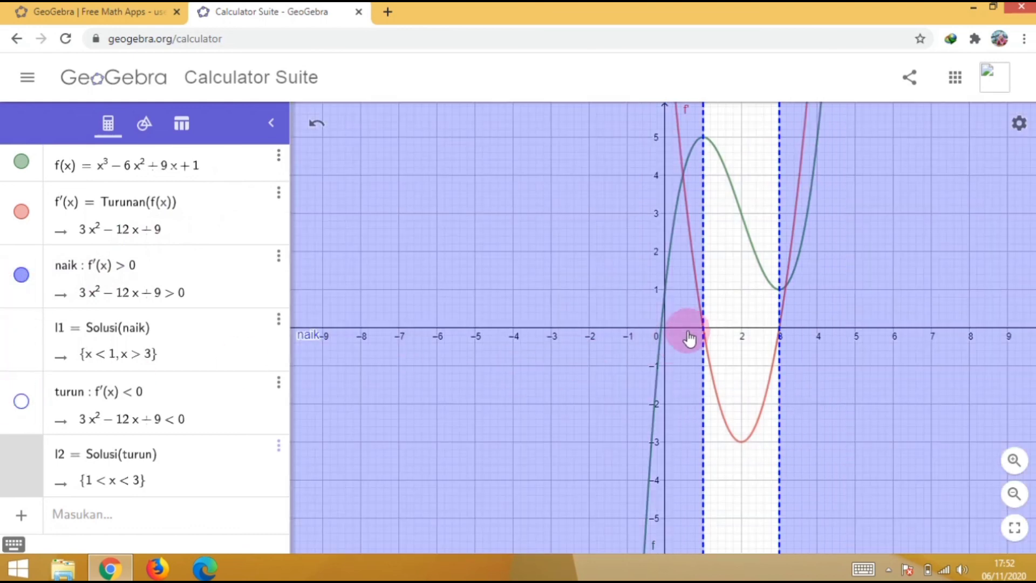